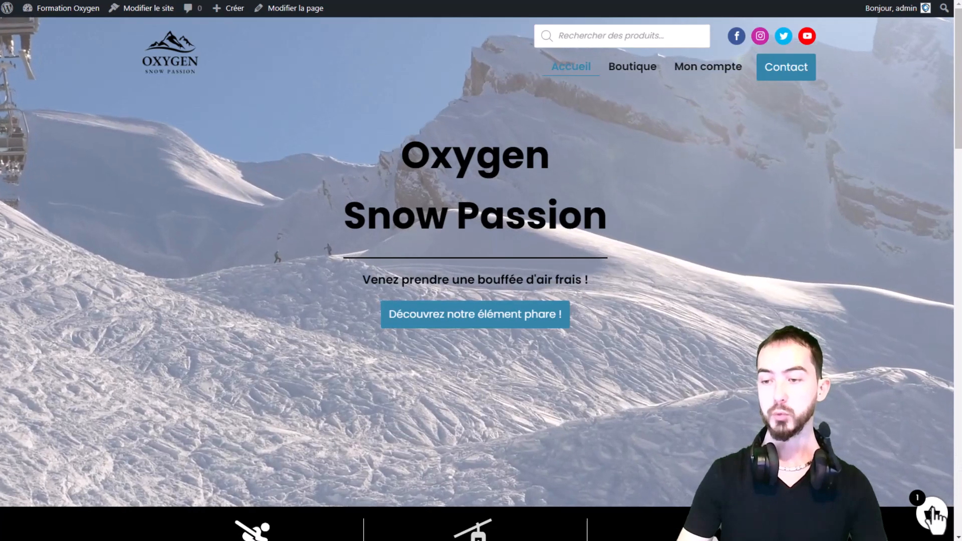
Step: Go from the cart to the order checkout page and review its billing details, order summary and payment sections
{"action": "left_click", "coordinate": [931, 513]}
{"action": "left_click", "coordinate": [886, 516]}
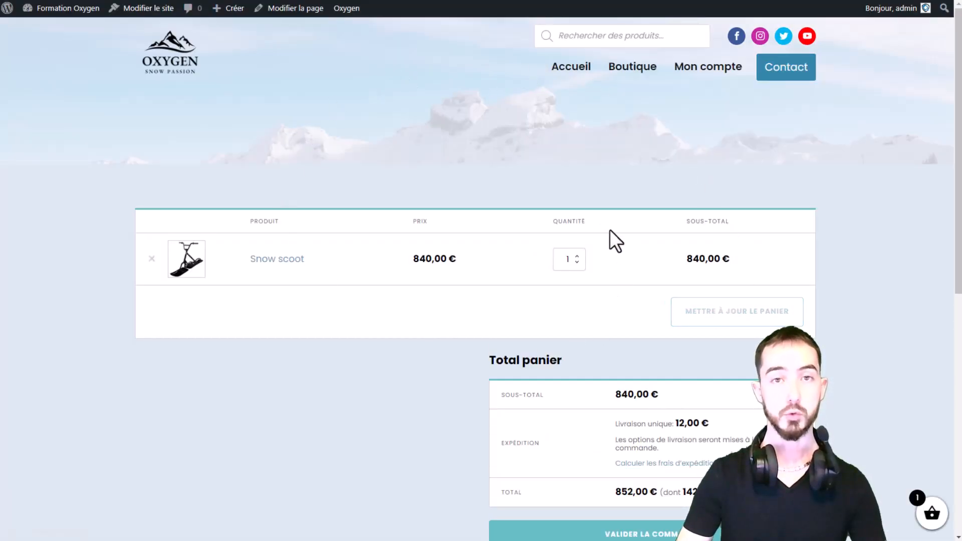
{"action": "scroll", "coordinate": [611, 238], "scroll_direction": "down", "scroll_amount": 2}
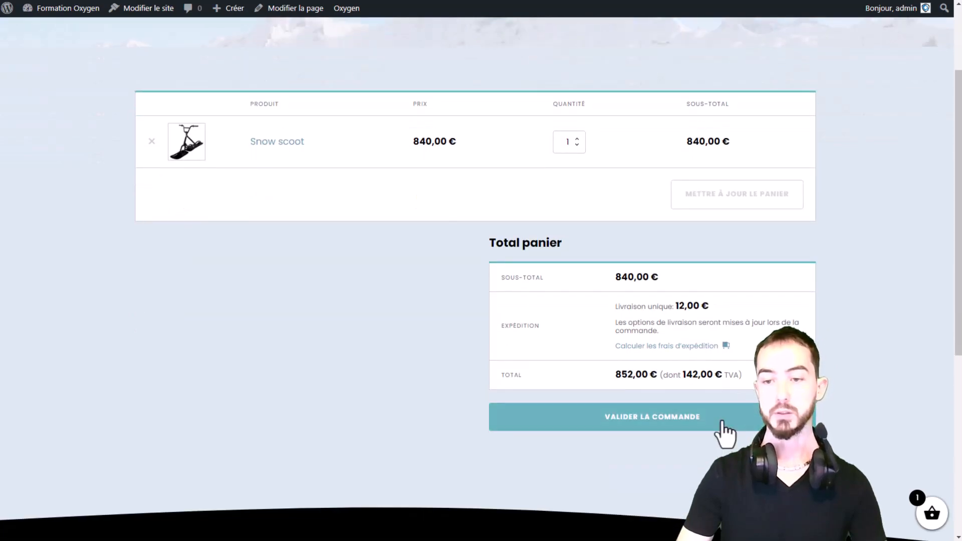
{"action": "left_click", "coordinate": [669, 425]}
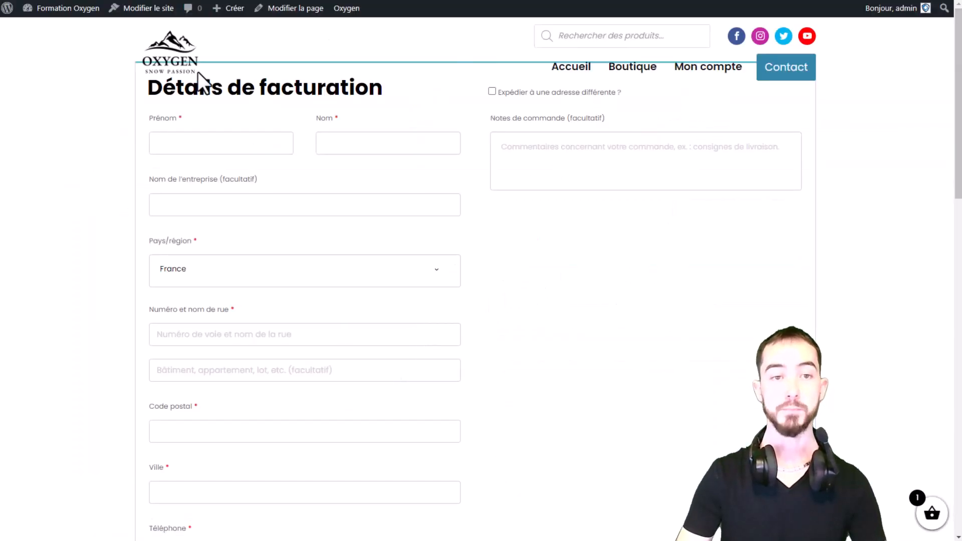
{"action": "scroll", "coordinate": [676, 241], "scroll_direction": "down", "scroll_amount": 7}
{"action": "scroll", "coordinate": [721, 228], "scroll_direction": "down", "scroll_amount": 6}
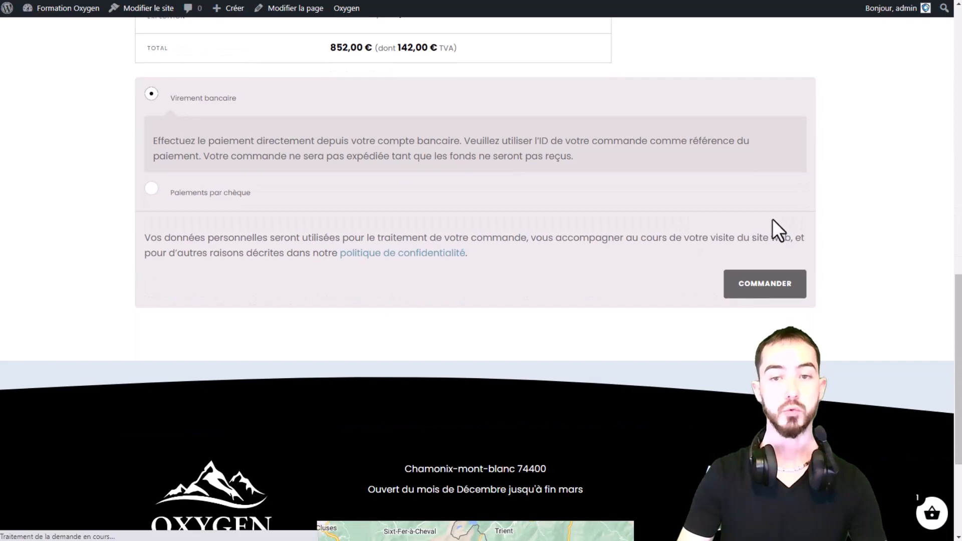
{"action": "scroll", "coordinate": [881, 231], "scroll_direction": "up", "scroll_amount": 7}
{"action": "scroll", "coordinate": [879, 227], "scroll_direction": "up", "scroll_amount": 5}
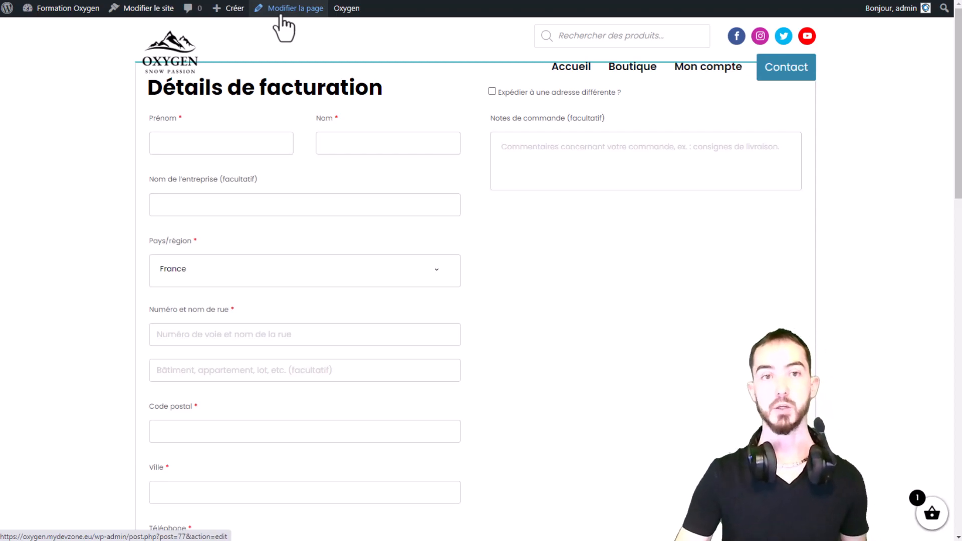
Step: Open the checkout page for editing in the Oxygen builder and show the page structure
{"action": "left_click", "coordinate": [267, 8]}
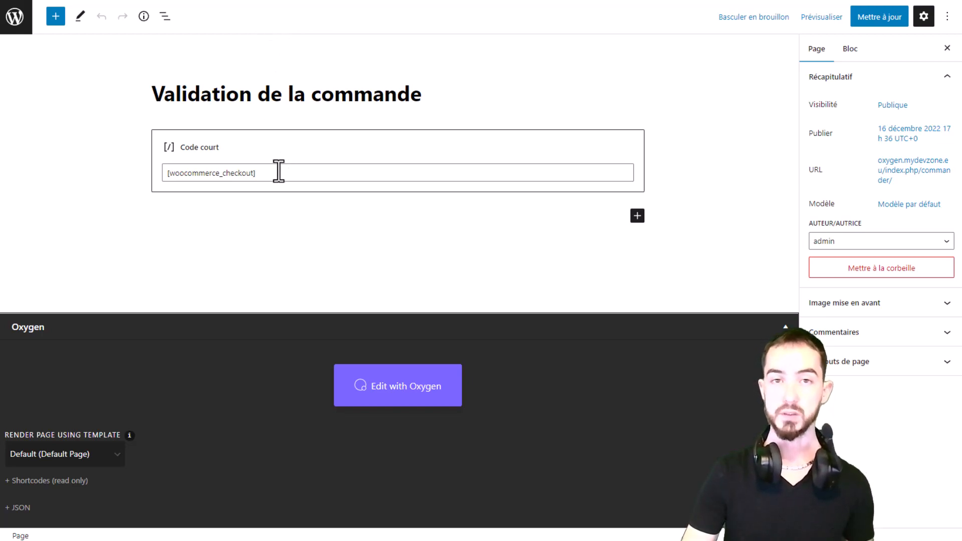
{"action": "left_click", "coordinate": [388, 377]}
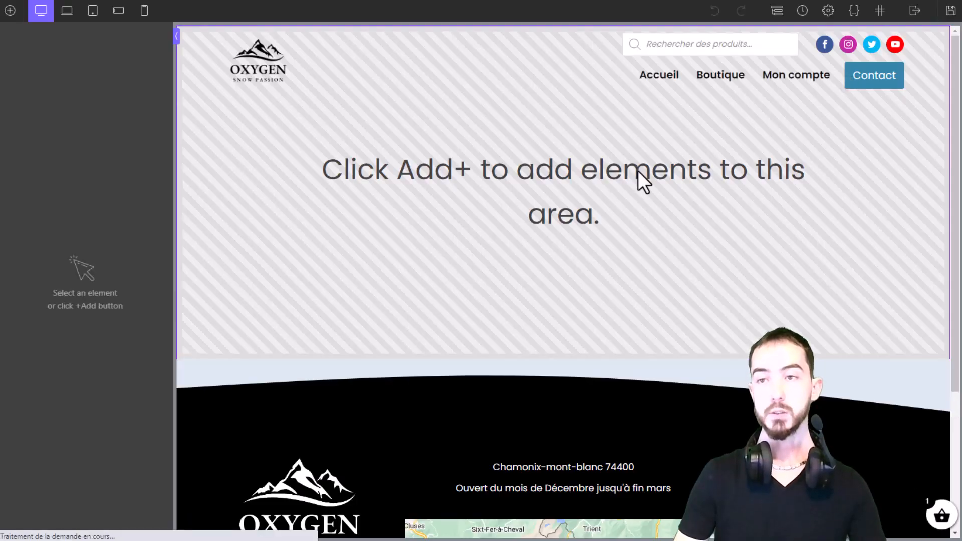
{"action": "left_click", "coordinate": [777, 11]}
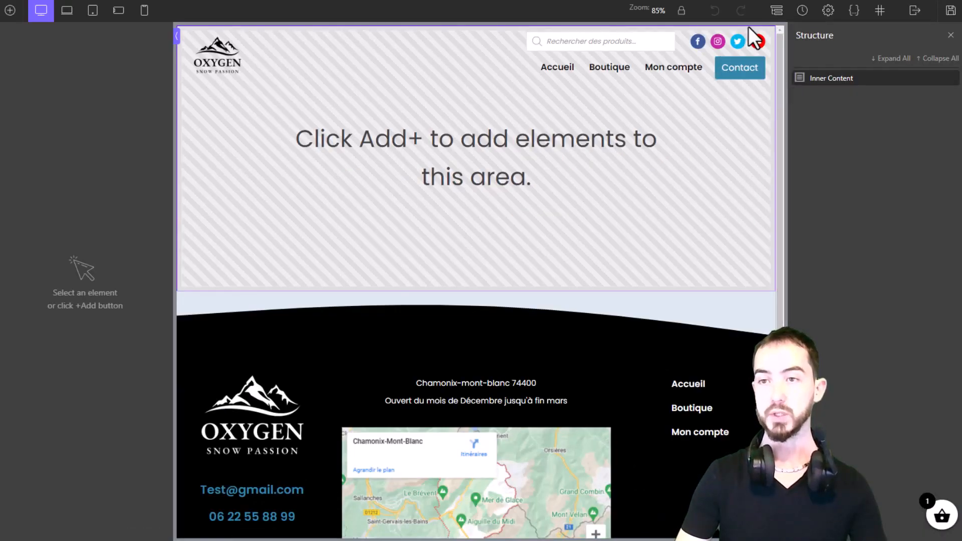
Step: Insert the reusable block "Bandeau haut de page" as an editable copy into the page
{"action": "left_click", "coordinate": [10, 10]}
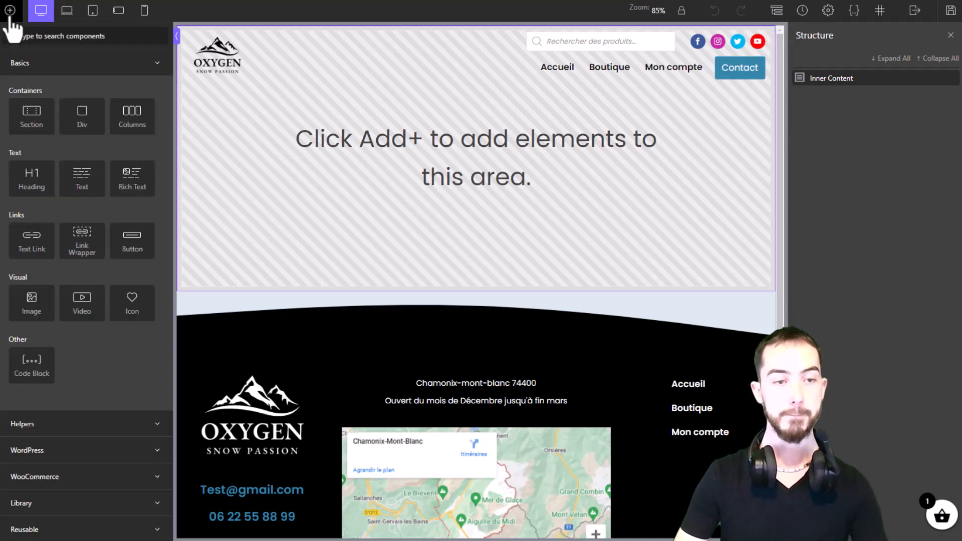
{"action": "left_click", "coordinate": [35, 528]}
{"action": "mouse_move", "coordinate": [43, 269]}
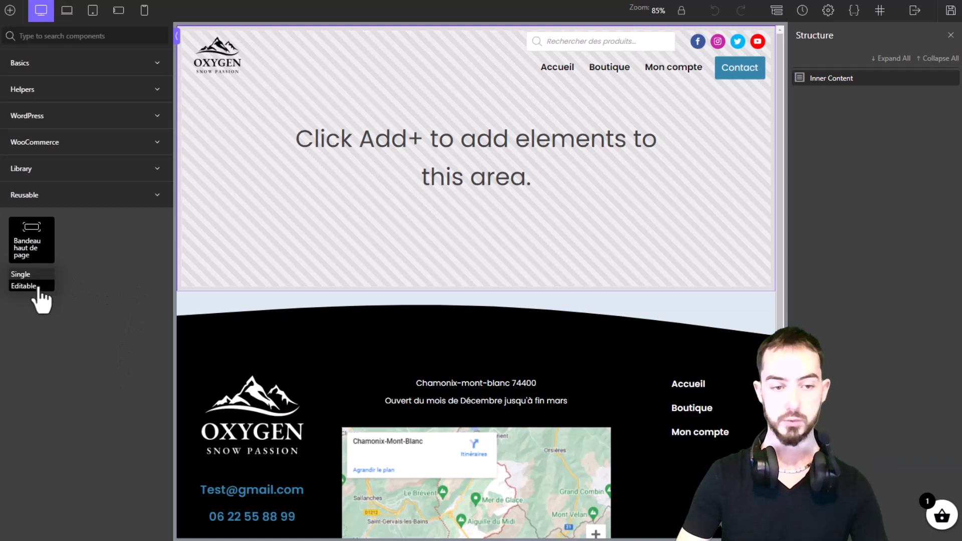
{"action": "left_click", "coordinate": [38, 288]}
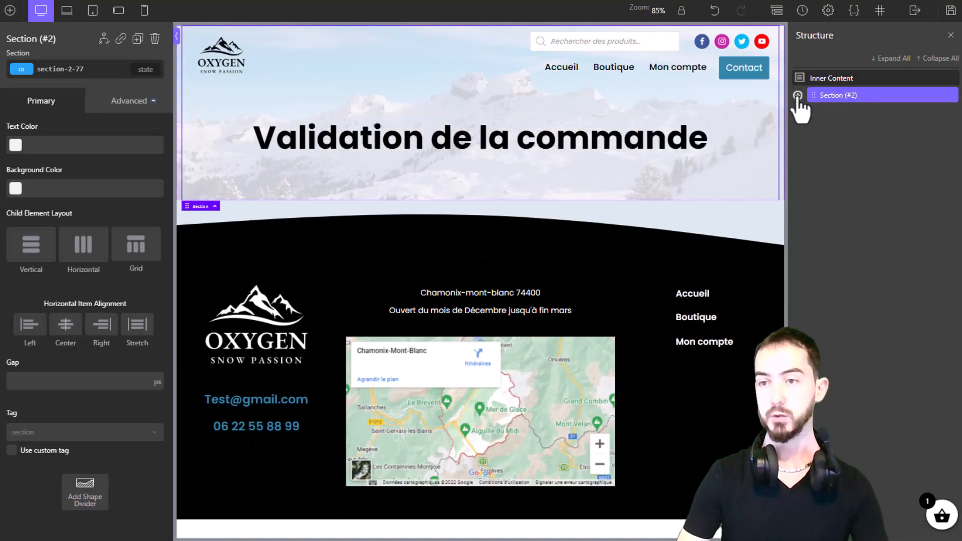
Step: Delete the heading inside the banner section's Div
{"action": "left_click", "coordinate": [797, 95]}
{"action": "left_click", "coordinate": [804, 112]}
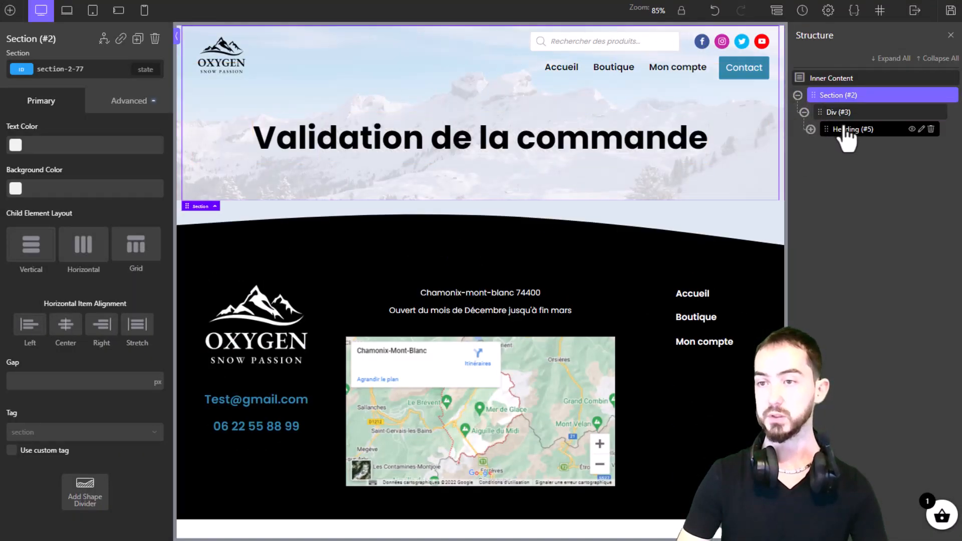
{"action": "left_click", "coordinate": [931, 128]}
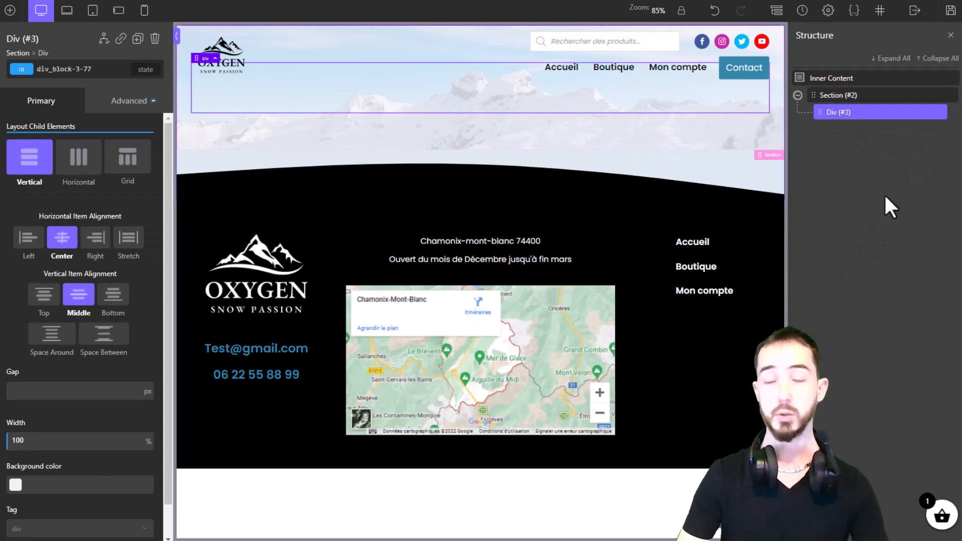
Step: Add a new section below the banner and set its background to the global color "Bleu trés clair"
{"action": "left_click", "coordinate": [872, 95]}
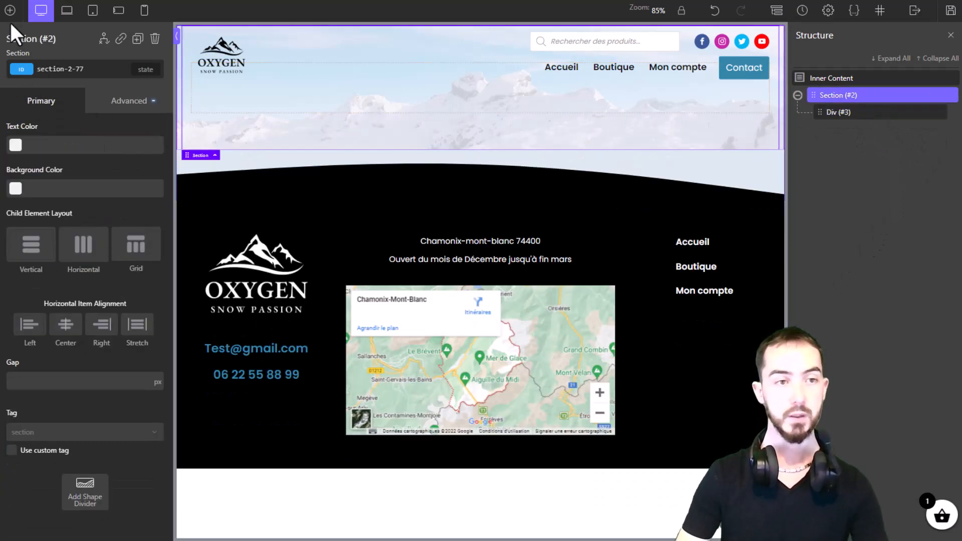
{"action": "left_click", "coordinate": [10, 10]}
{"action": "type", "text": "sec"}
{"action": "left_click", "coordinate": [30, 75]}
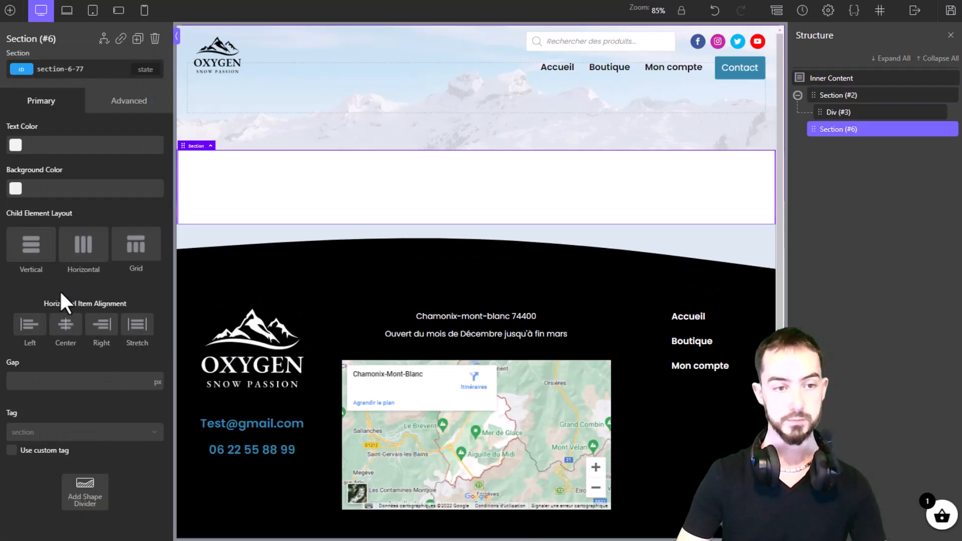
{"action": "left_click", "coordinate": [15, 189]}
{"action": "left_click", "coordinate": [49, 335]}
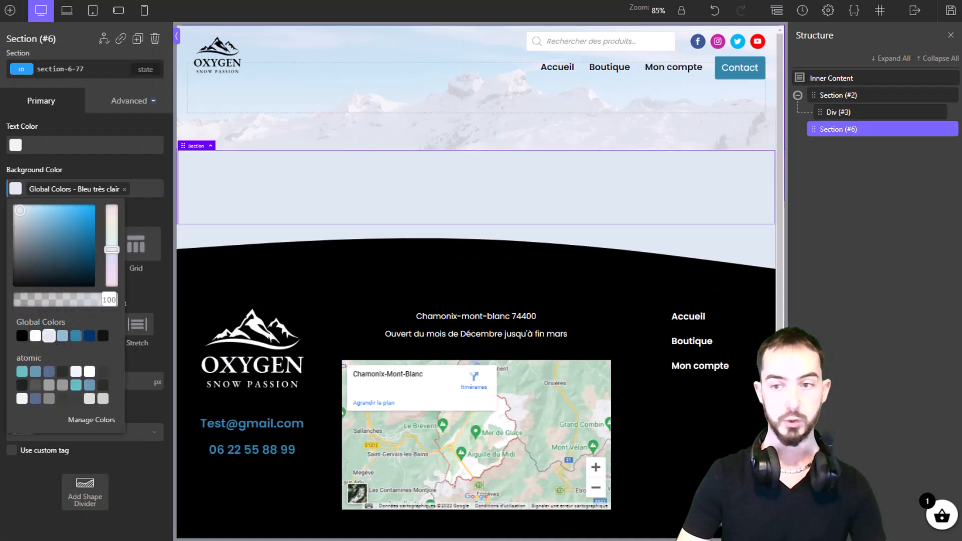
Step: Add the WooCommerce Checkout element to the new light blue section
{"action": "left_click", "coordinate": [10, 10]}
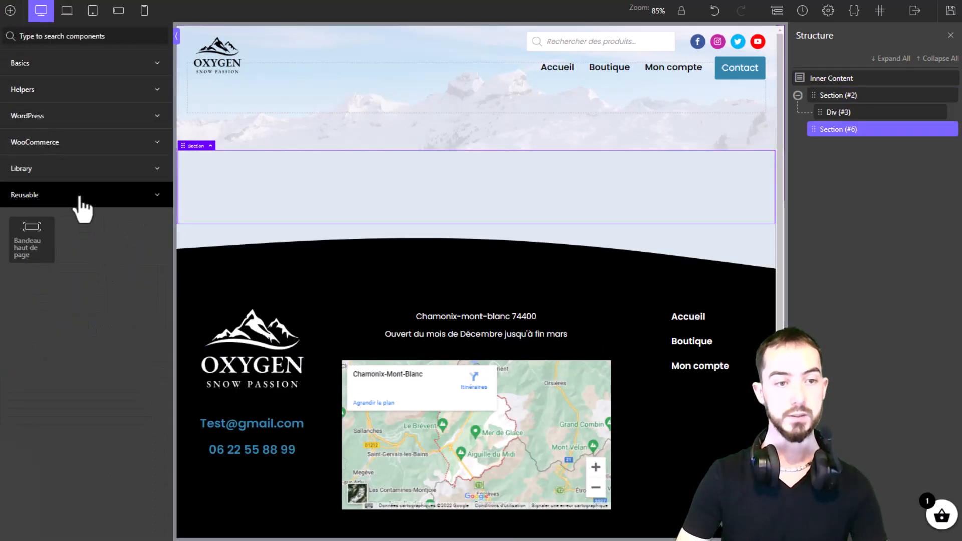
{"action": "left_click", "coordinate": [77, 145]}
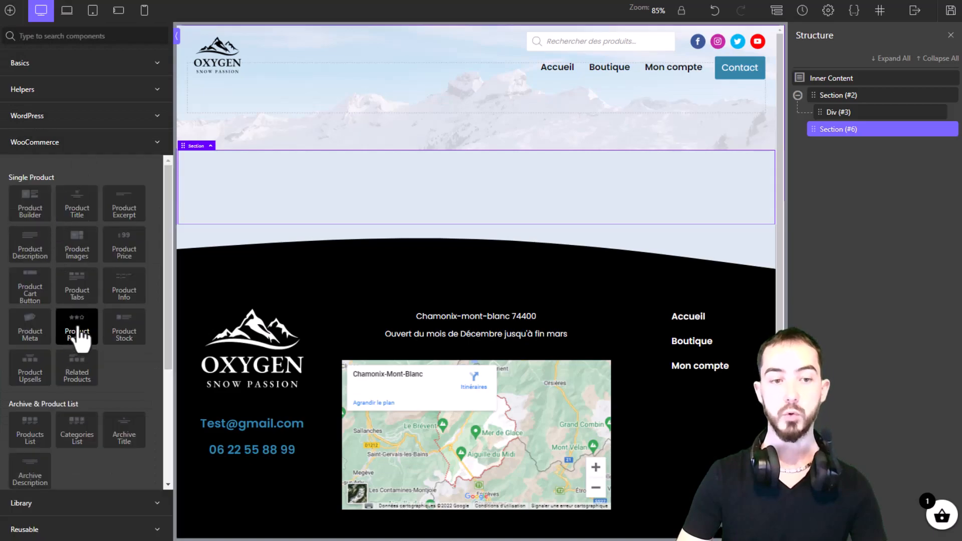
{"action": "scroll", "coordinate": [125, 258], "scroll_direction": "down", "scroll_amount": 4}
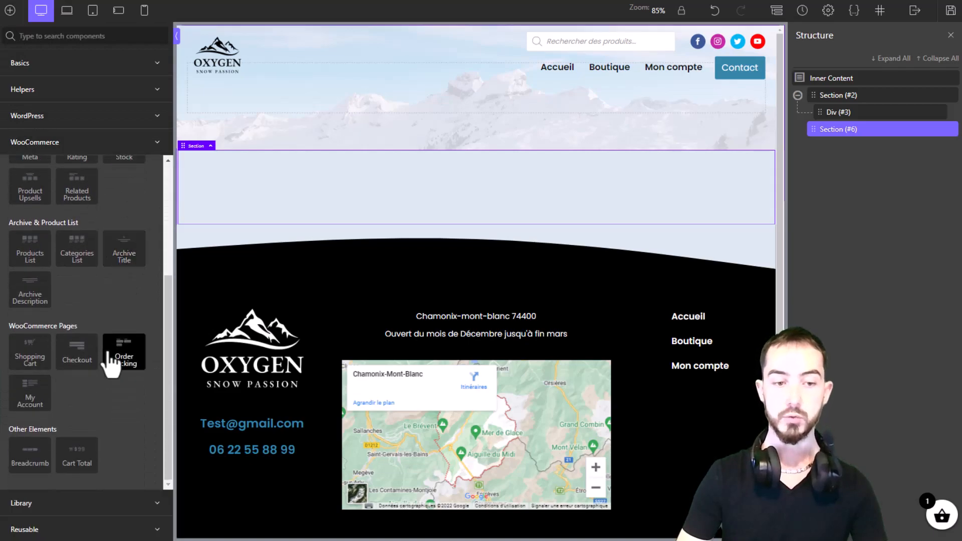
{"action": "left_click", "coordinate": [77, 353]}
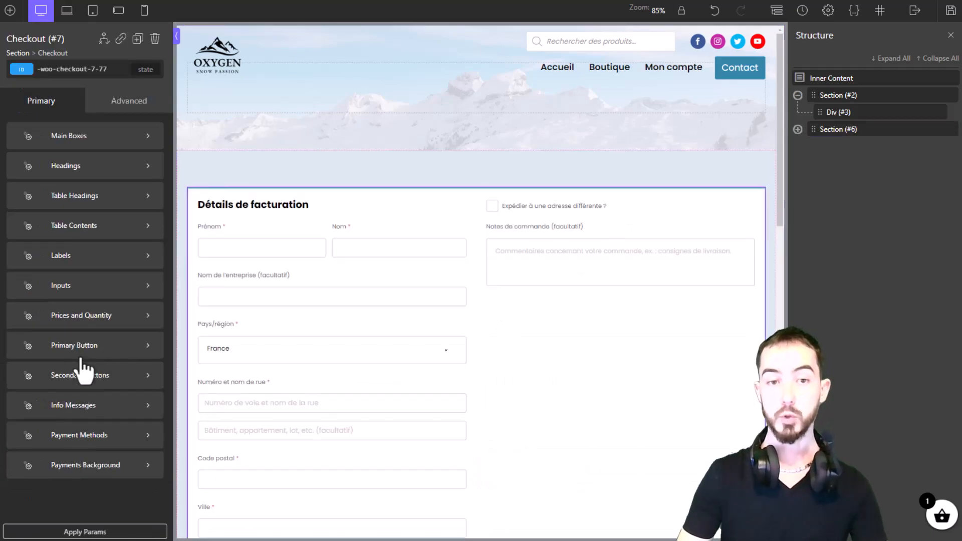
Step: Try the red #bc1414 as the text color of the checkout's payment methods and clear it again
{"action": "scroll", "coordinate": [490, 223], "scroll_direction": "down", "scroll_amount": 6}
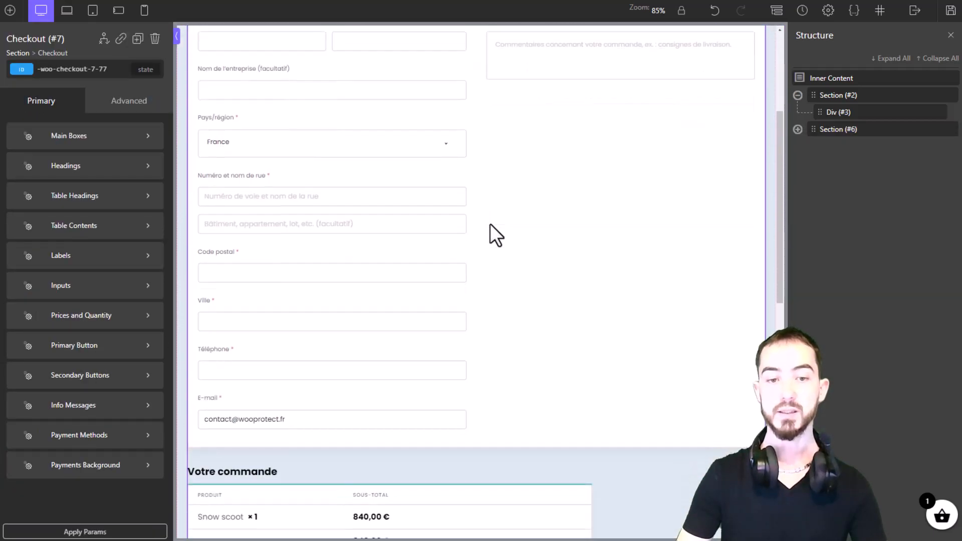
{"action": "scroll", "coordinate": [490, 224], "scroll_direction": "down", "scroll_amount": 5}
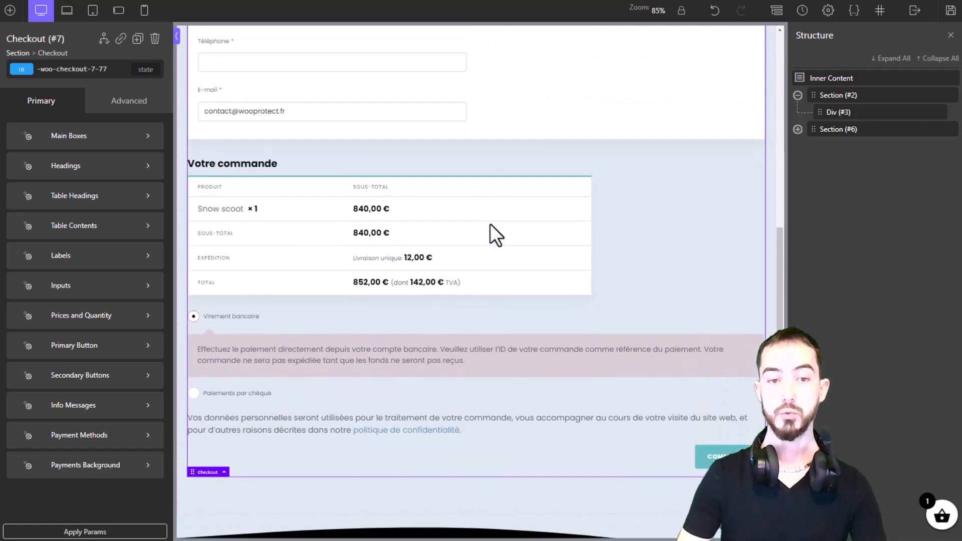
{"action": "scroll", "coordinate": [495, 236], "scroll_direction": "down", "scroll_amount": 1}
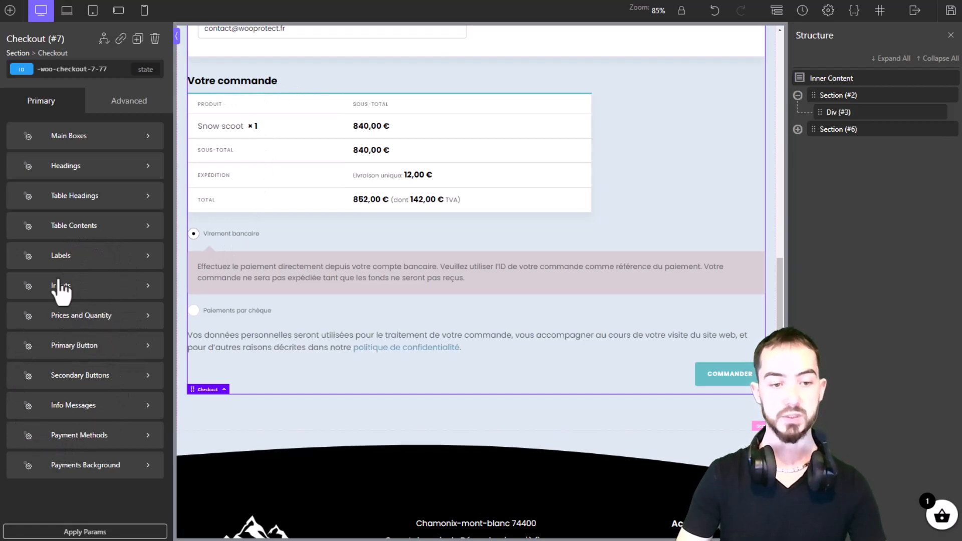
{"action": "left_click", "coordinate": [97, 435]}
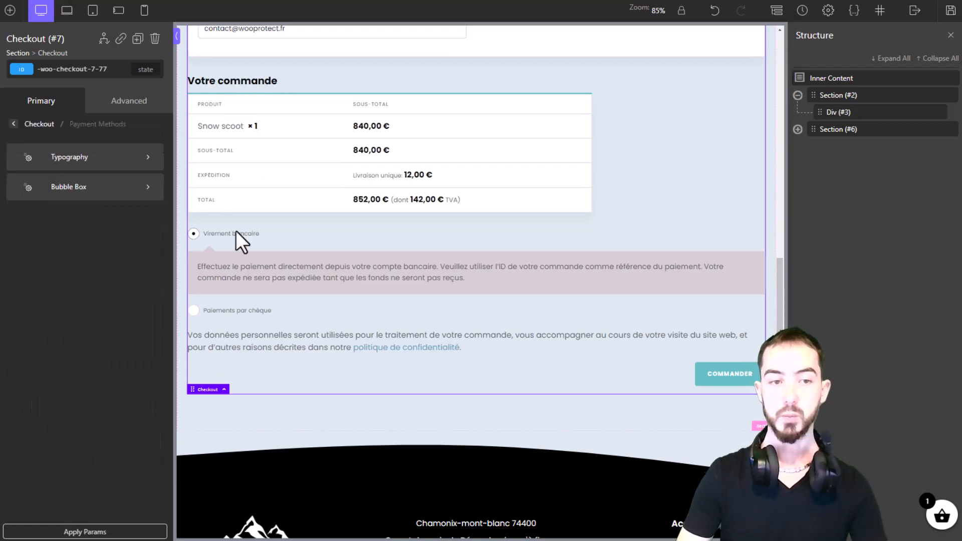
{"action": "left_click", "coordinate": [90, 159]}
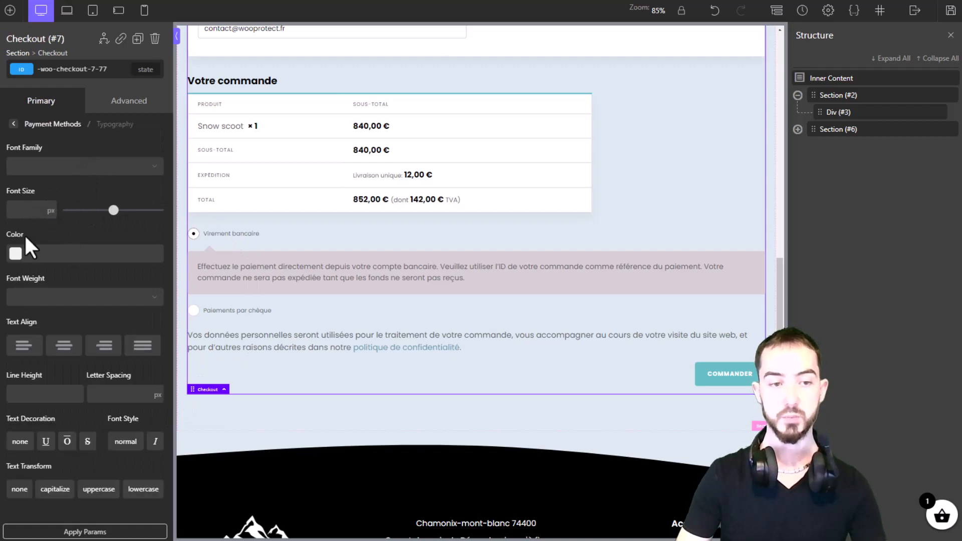
{"action": "left_click", "coordinate": [15, 253]}
{"action": "mouse_move", "coordinate": [33, 275]}
{"action": "left_mouse_down"}
{"action": "mouse_move", "coordinate": [93, 261]}
{"action": "mouse_move", "coordinate": [29, 289]}
{"action": "mouse_move", "coordinate": [15, 265]}
{"action": "mouse_move", "coordinate": [90, 306]}
{"action": "mouse_move", "coordinate": [91, 264]}
{"action": "left_mouse_up"}
{"action": "double_click", "coordinate": [75, 254]}
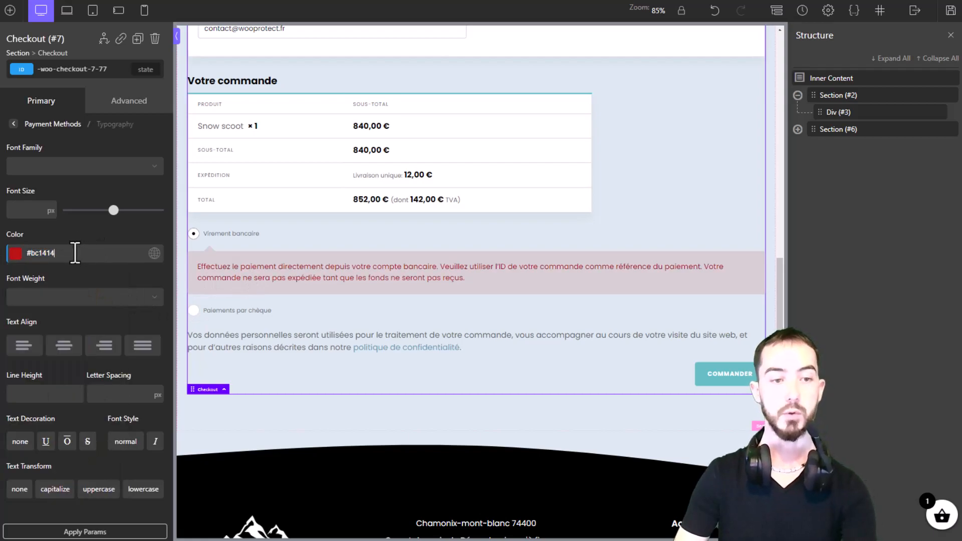
{"action": "key", "text": "ctrl+x"}
{"action": "left_click", "coordinate": [50, 105]}
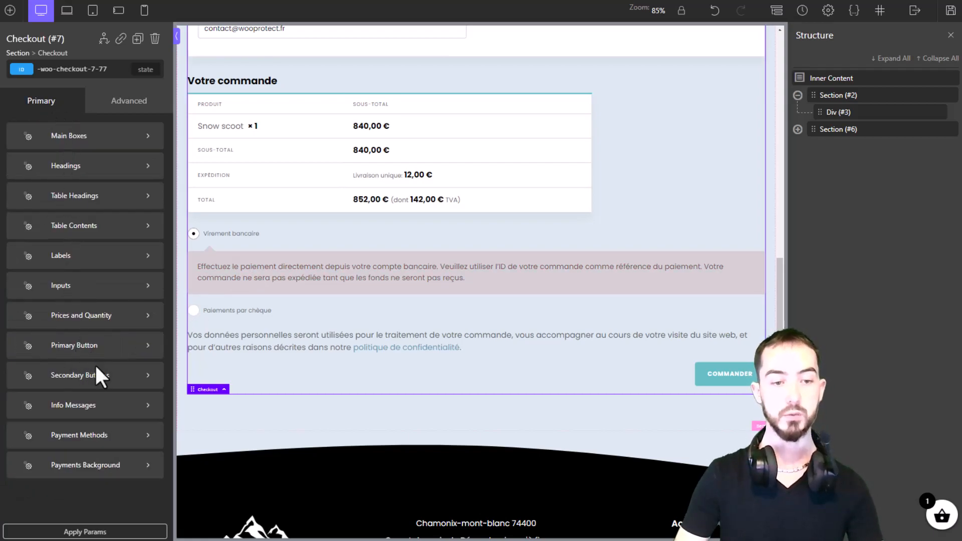
Step: Try a red arrow color and the background color #ed1e1e on the payment methods' bubble box, and clear both
{"action": "left_click", "coordinate": [86, 436]}
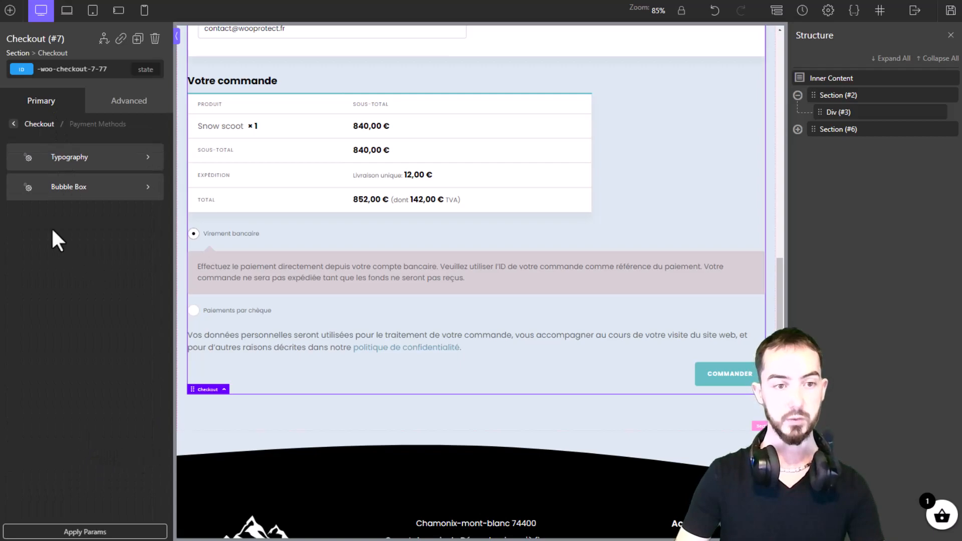
{"action": "left_click", "coordinate": [50, 189]}
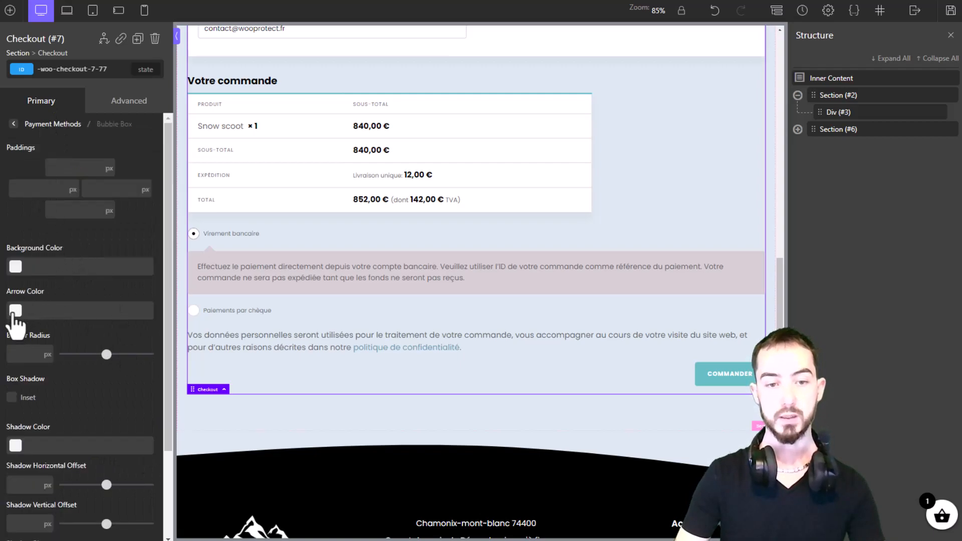
{"action": "left_click", "coordinate": [16, 311]}
{"action": "left_click", "coordinate": [79, 333]}
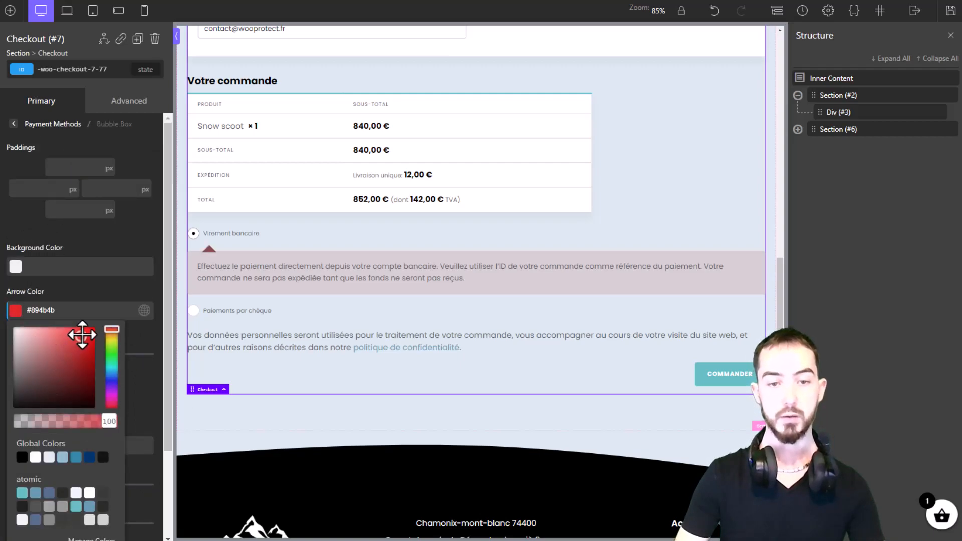
{"action": "left_click", "coordinate": [17, 266]}
{"action": "left_click", "coordinate": [85, 289]}
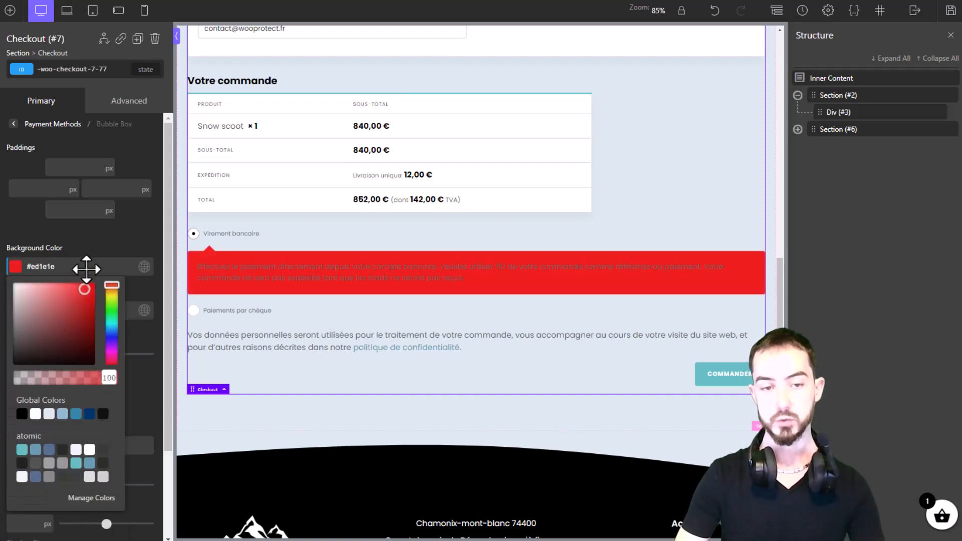
{"action": "left_click", "coordinate": [87, 267]}
{"action": "key", "text": "BackSpace"}
{"action": "double_click", "coordinate": [70, 309]}
{"action": "key", "text": "BackSpace"}
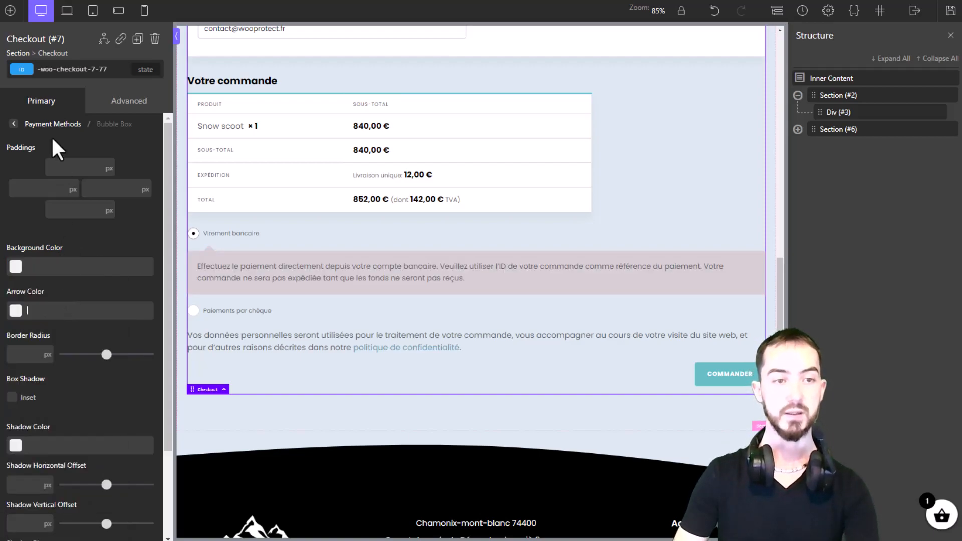
{"action": "left_click", "coordinate": [49, 98]}
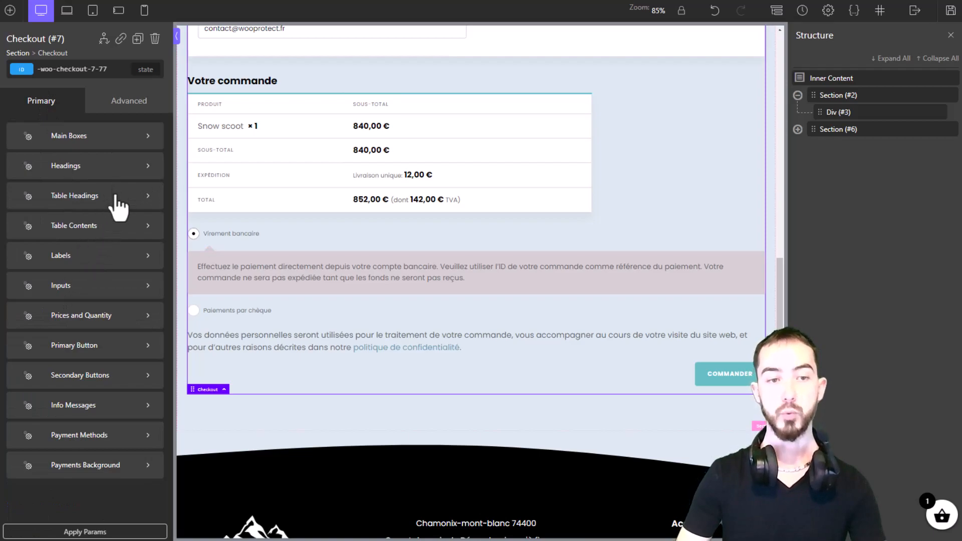
Step: Set the text color of the checkout's table headings to red #ff0000
{"action": "left_click", "coordinate": [118, 203]}
{"action": "left_click", "coordinate": [15, 253]}
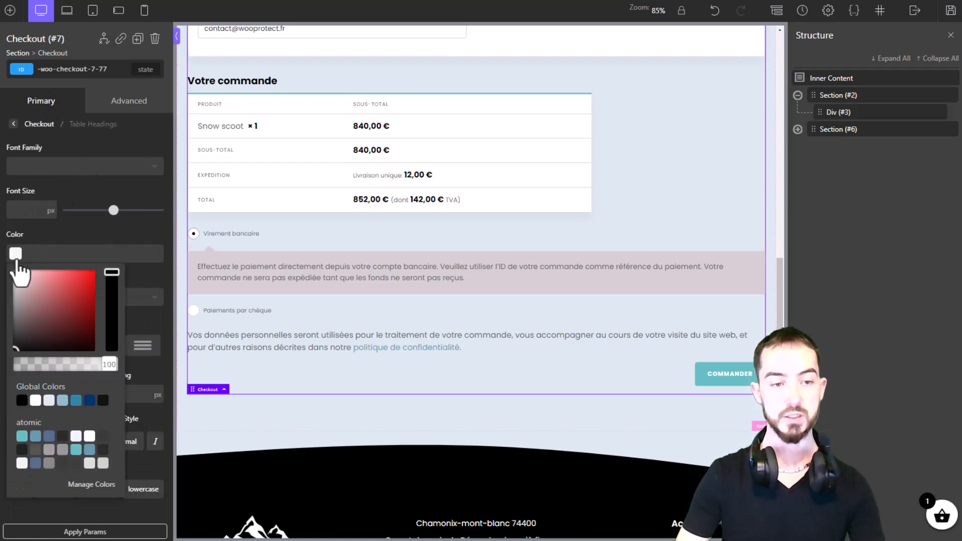
{"action": "left_click_drag", "start_coordinate": [49, 305], "coordinate": [99, 251]}
{"action": "scroll", "coordinate": [354, 235], "scroll_direction": "up", "scroll_amount": 1}
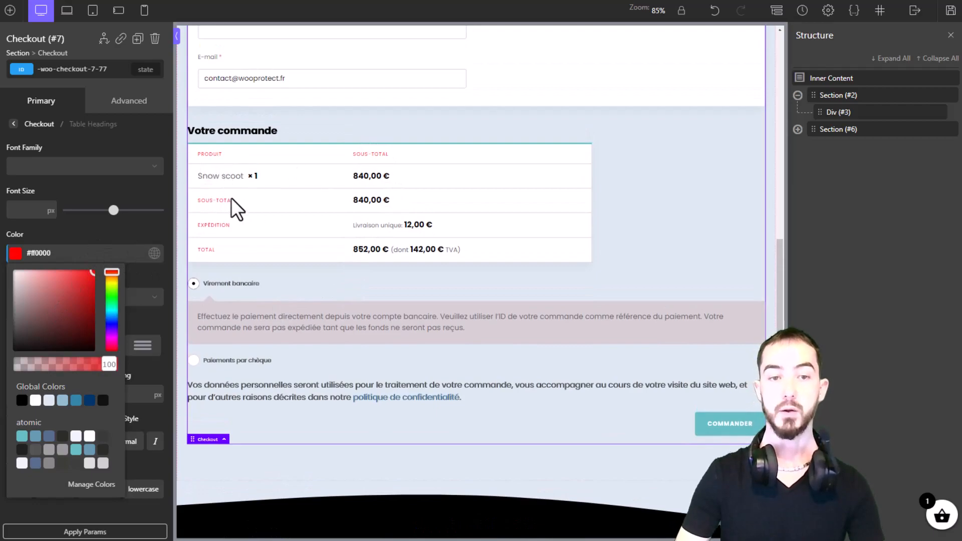
Step: Clear the red text color from the checkout's table headings
{"action": "scroll", "coordinate": [241, 242], "scroll_direction": "up", "scroll_amount": 6}
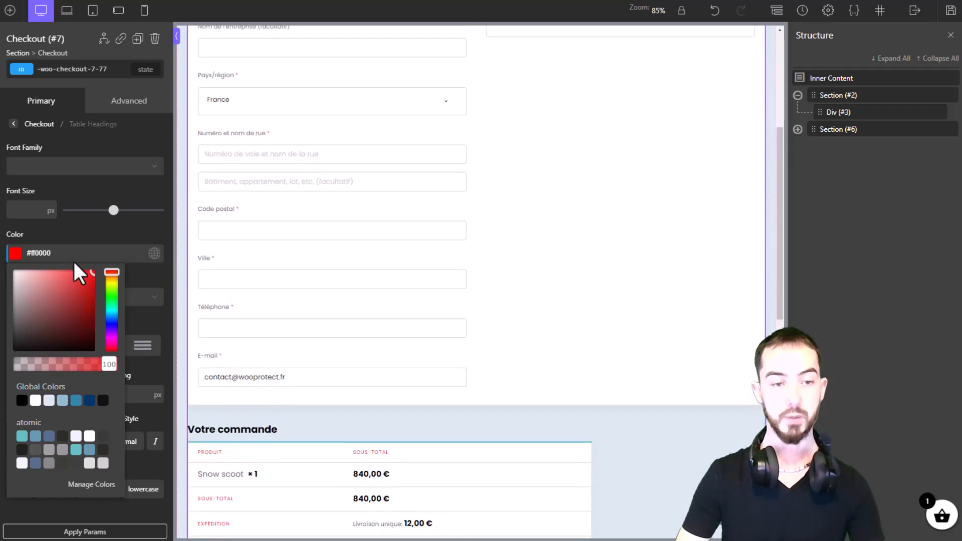
{"action": "left_click", "coordinate": [80, 252]}
{"action": "triple_click", "coordinate": [79, 252]}
{"action": "key", "text": "BackSpace"}
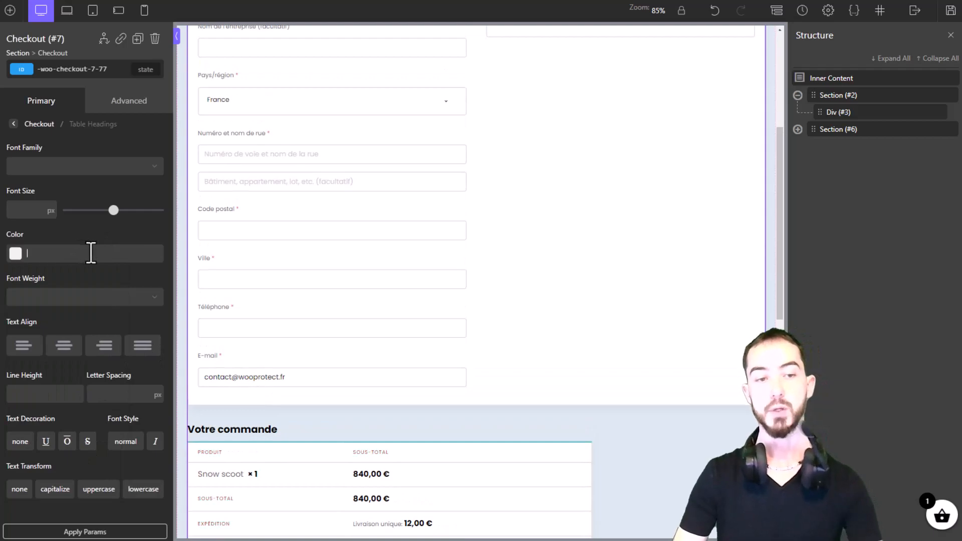
{"action": "scroll", "coordinate": [410, 281], "scroll_direction": "up", "scroll_amount": 5}
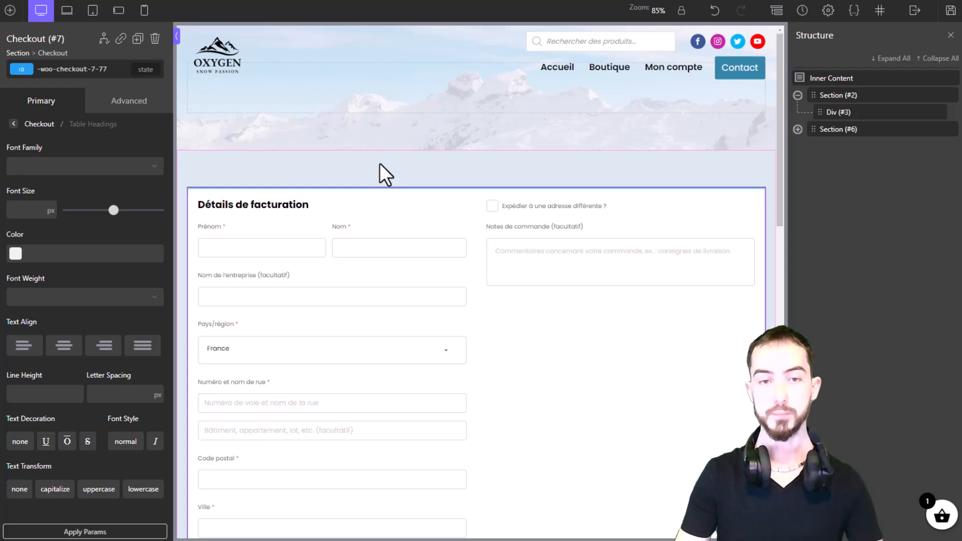
Step: Deselect the Checkout element, save the page and open its frontend view
{"action": "scroll", "coordinate": [384, 137], "scroll_direction": "down", "scroll_amount": 10}
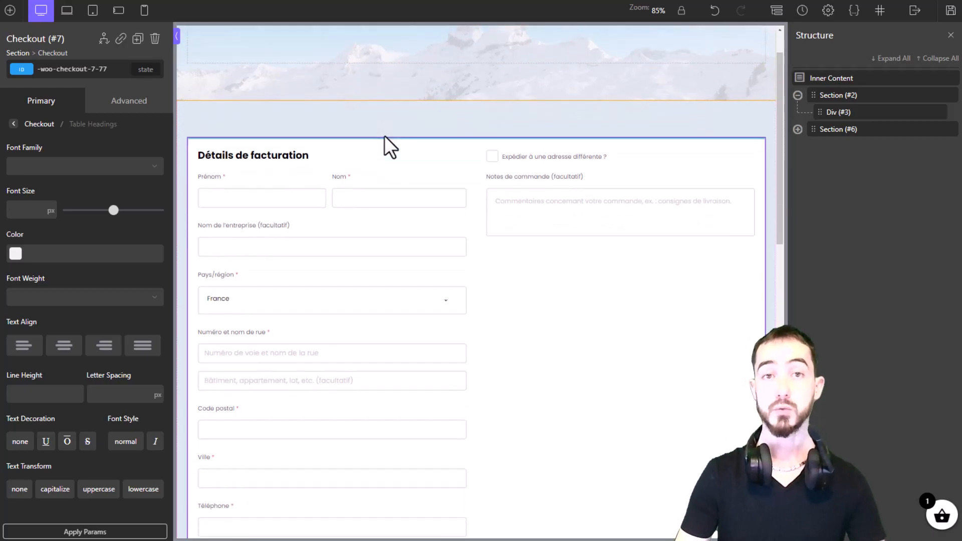
{"action": "scroll", "coordinate": [461, 236], "scroll_direction": "down", "scroll_amount": 2}
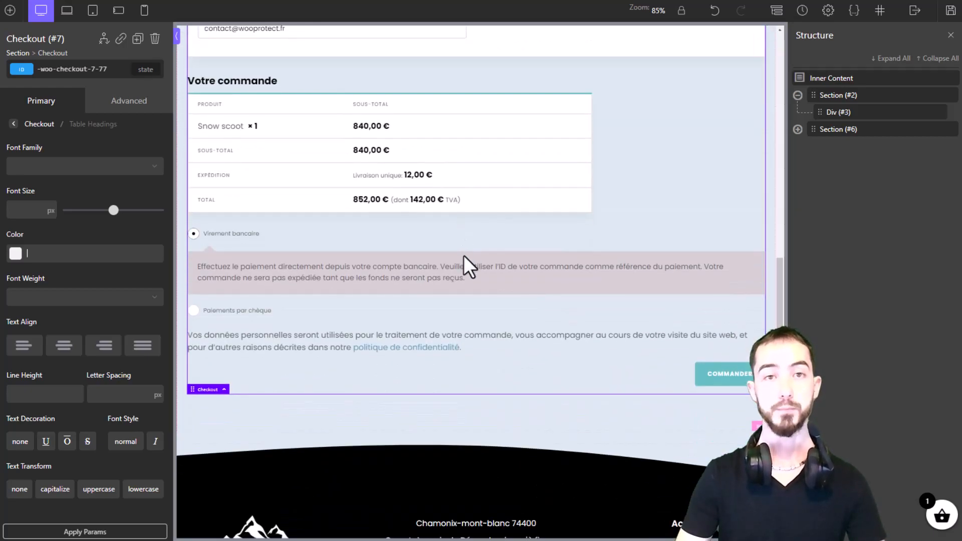
{"action": "scroll", "coordinate": [399, 299], "scroll_direction": "up", "scroll_amount": 12}
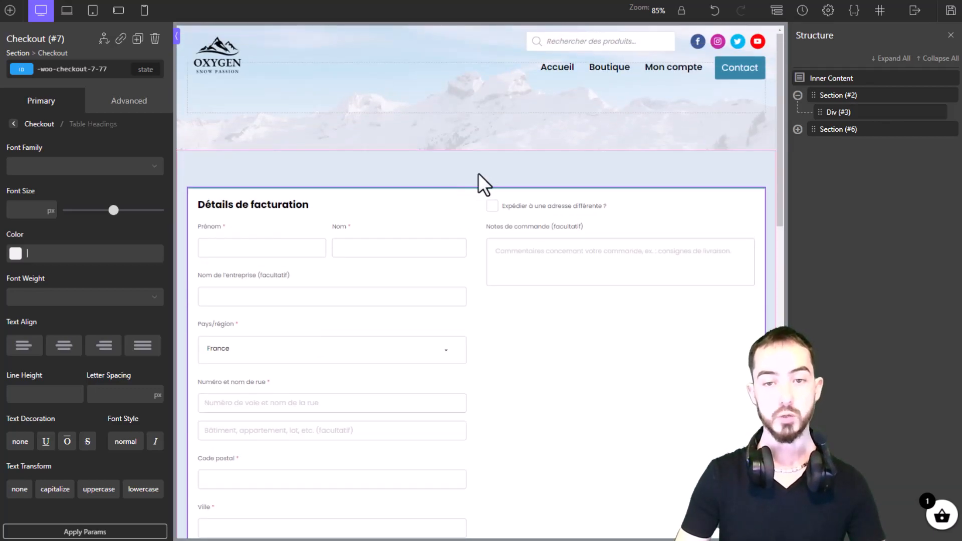
{"action": "left_click", "coordinate": [477, 173]}
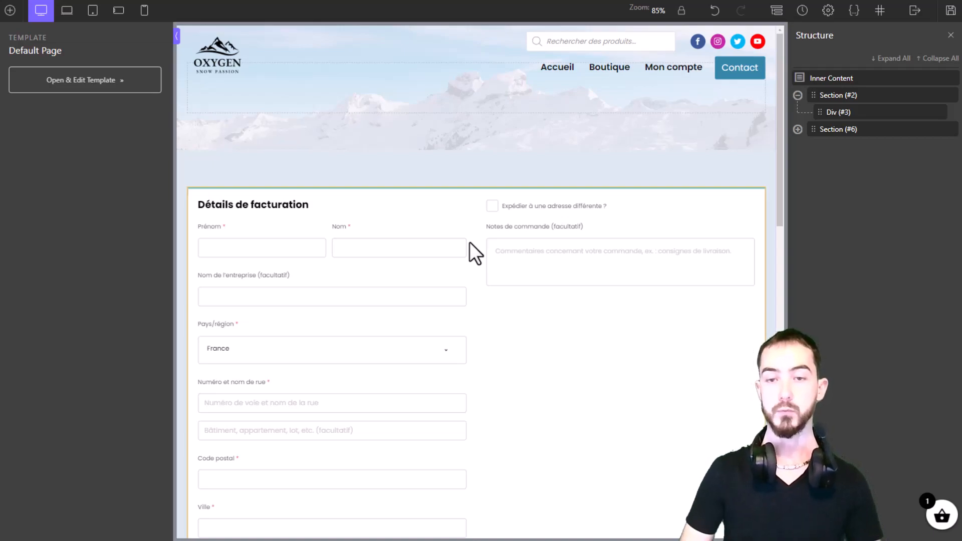
{"action": "scroll", "coordinate": [599, 204], "scroll_direction": "down", "scroll_amount": 5}
{"action": "scroll", "coordinate": [473, 251], "scroll_direction": "down", "scroll_amount": 5}
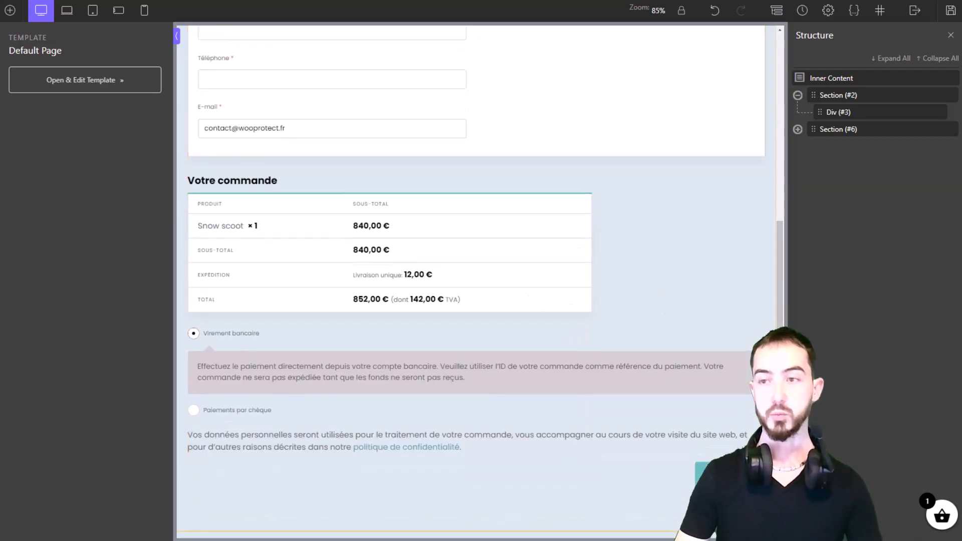
{"action": "left_click", "coordinate": [949, 10]}
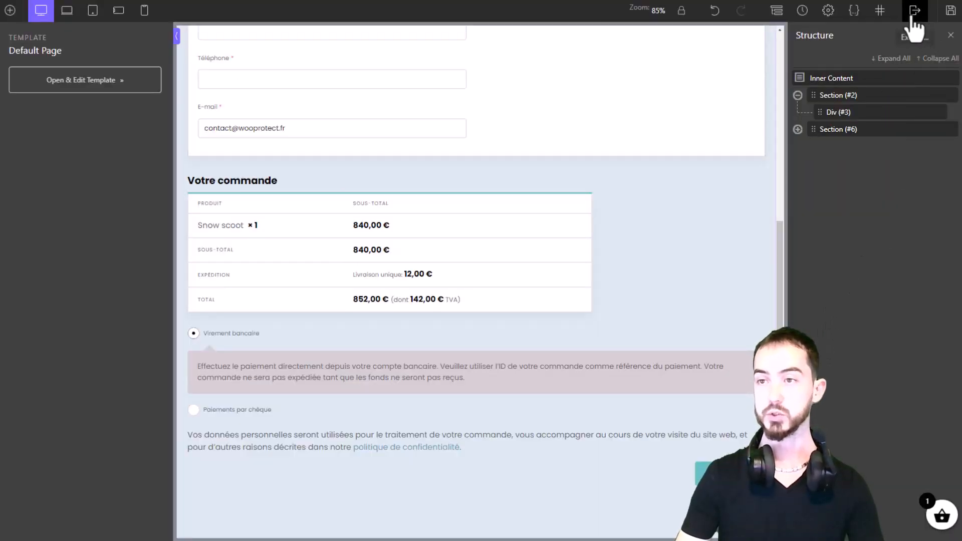
{"action": "mouse_move", "coordinate": [914, 20]}
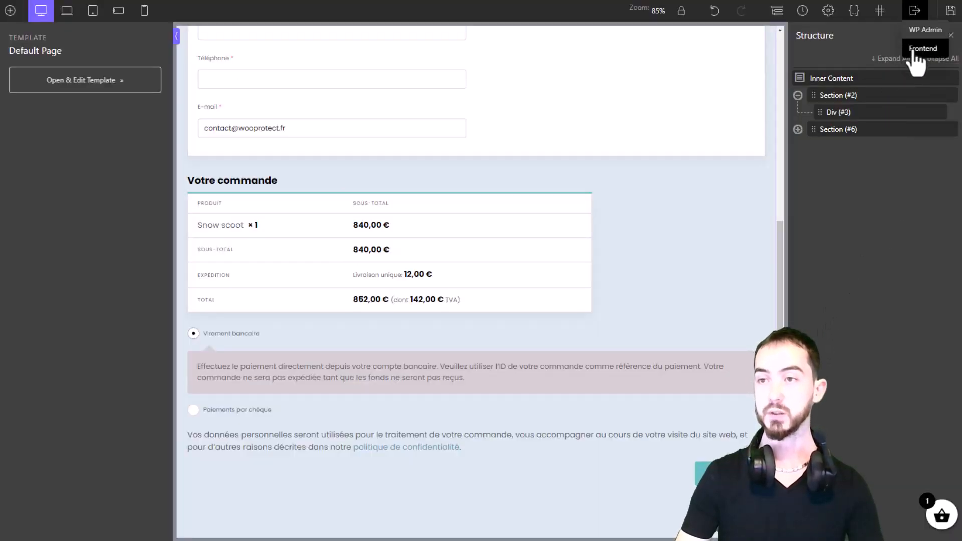
{"action": "left_click", "coordinate": [923, 48]}
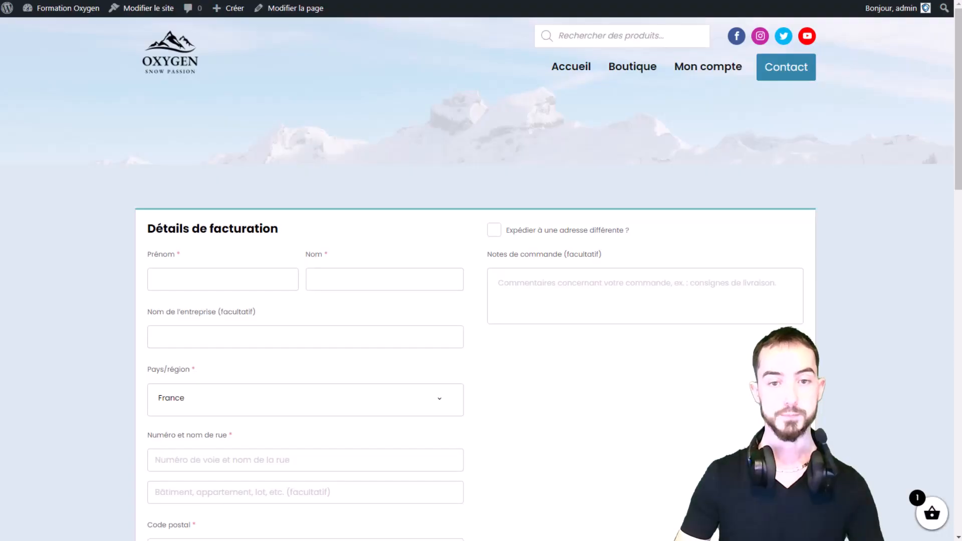
Step: Examine the banner and billing details form on the live checkout page, focusing the Prénom and Nom fields
{"action": "scroll", "coordinate": [343, 199], "scroll_direction": "down", "scroll_amount": 2}
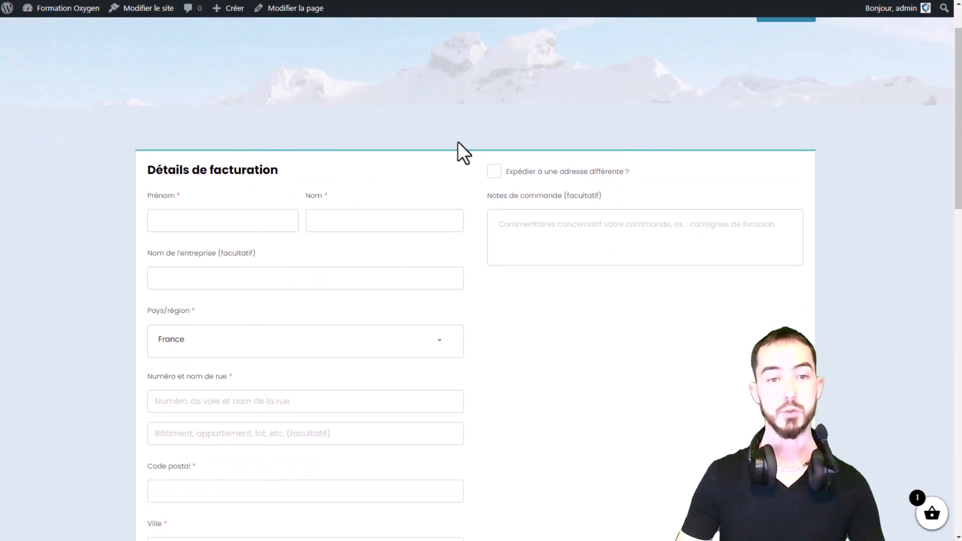
{"action": "scroll", "coordinate": [436, 107], "scroll_direction": "down", "scroll_amount": 1}
{"action": "scroll", "coordinate": [625, 133], "scroll_direction": "up", "scroll_amount": 3}
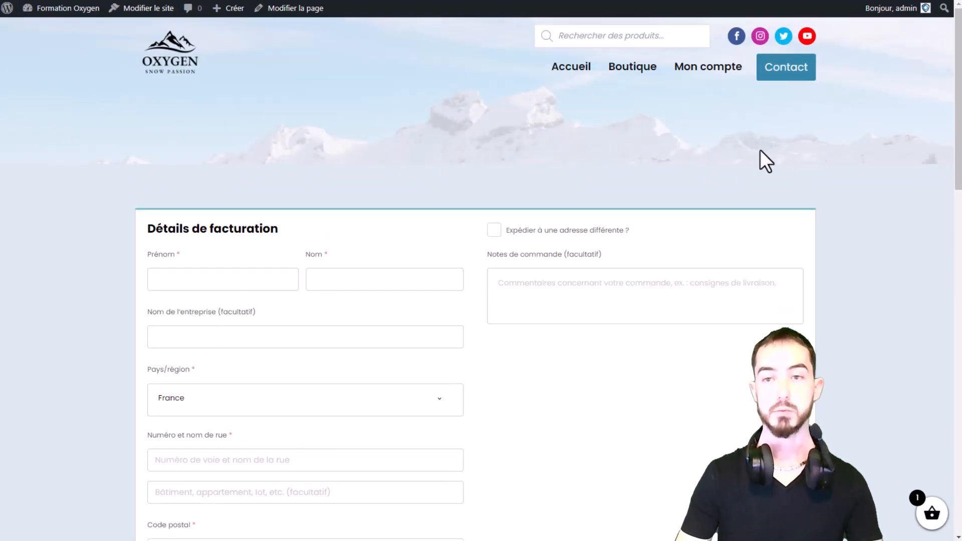
{"action": "scroll", "coordinate": [344, 208], "scroll_direction": "down", "scroll_amount": 2}
{"action": "left_click", "coordinate": [225, 153]}
{"action": "scroll", "coordinate": [271, 174], "scroll_direction": "down", "scroll_amount": 1}
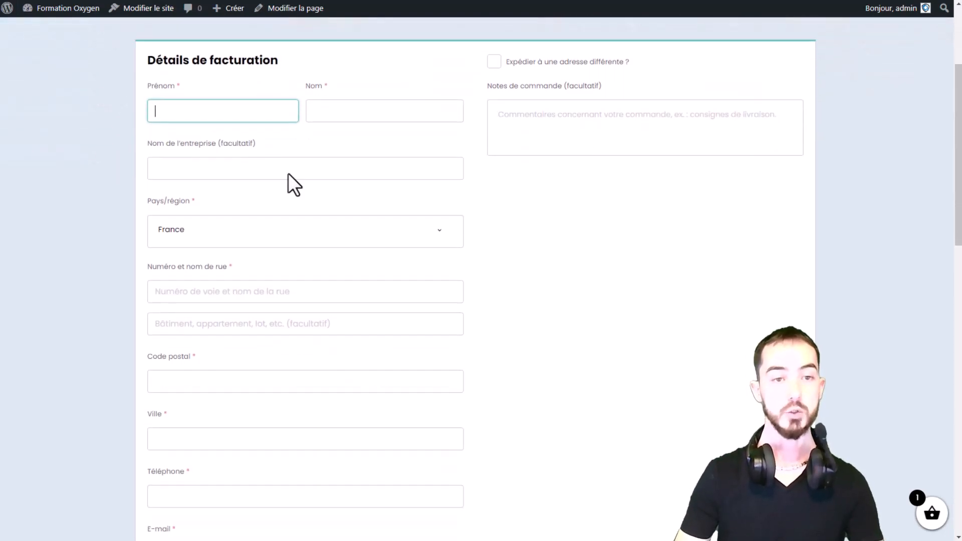
{"action": "left_click", "coordinate": [392, 101]}
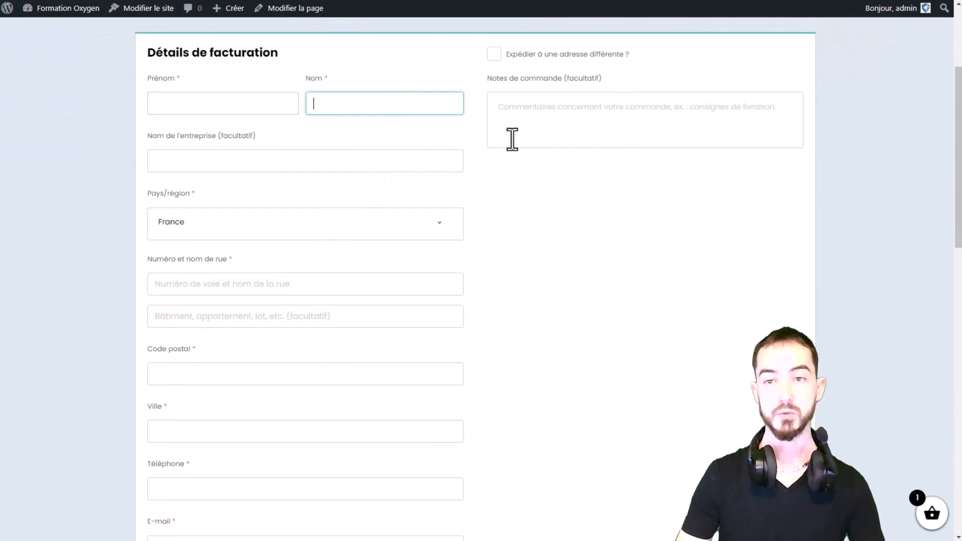
Step: Test the payment methods below the order table by choosing Paiements par chèque and switching back to Virement bancaire
{"action": "scroll", "coordinate": [496, 150], "scroll_direction": "down", "scroll_amount": 7}
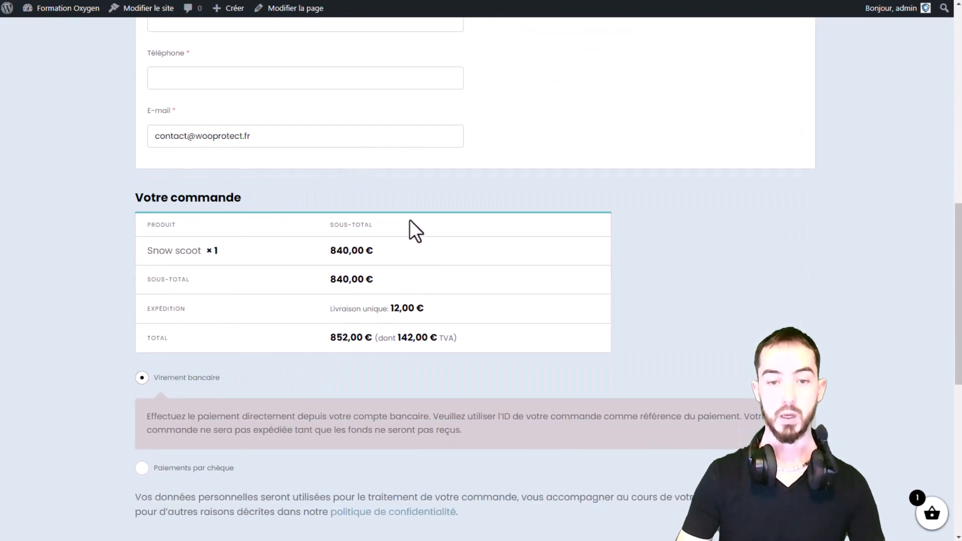
{"action": "scroll", "coordinate": [504, 225], "scroll_direction": "down", "scroll_amount": 2}
{"action": "left_click", "coordinate": [188, 346]}
{"action": "left_click", "coordinate": [188, 259]}
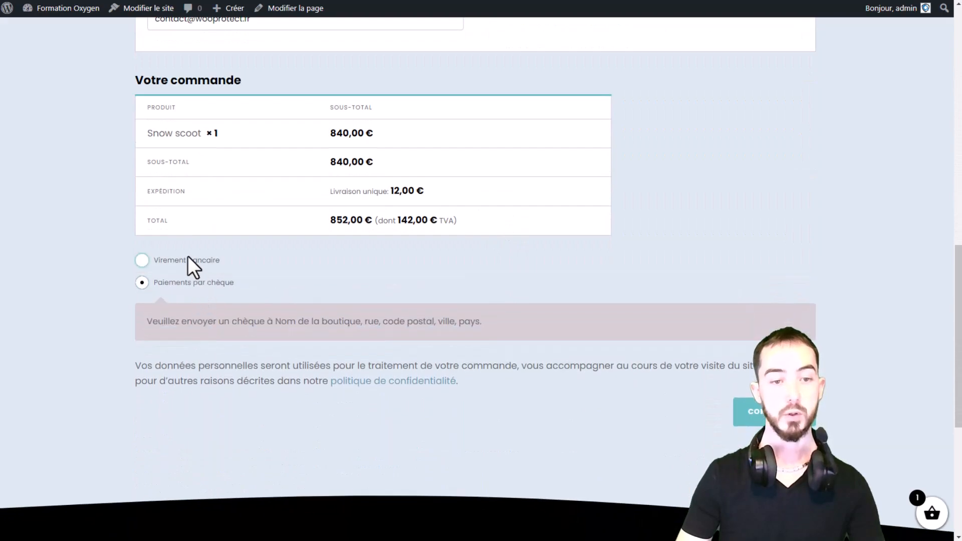